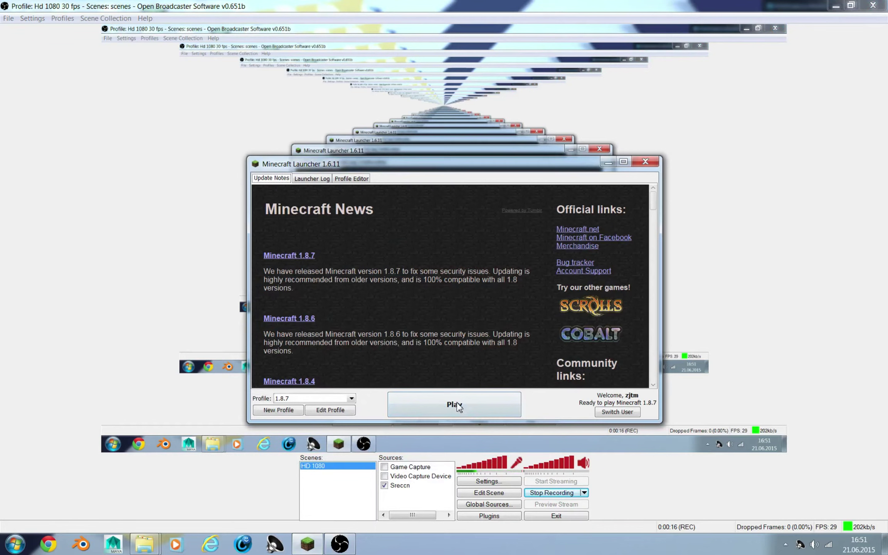
# - Start the 1.8.7 profile with Play in the Minecraft Launcher
pyautogui.click(459, 410)
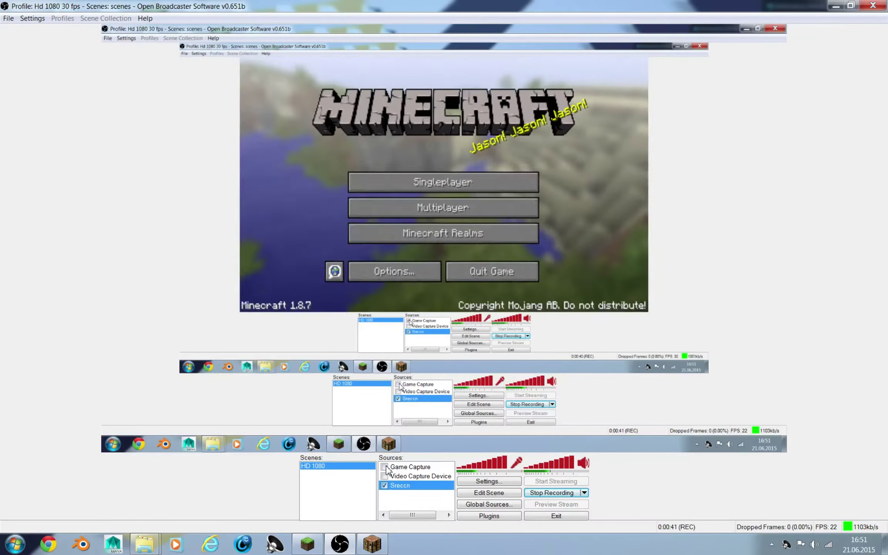
# - Switch Minecraft 1.8.7 out of fullscreen into a window
pyautogui.hotkey('alt', 'Tab')
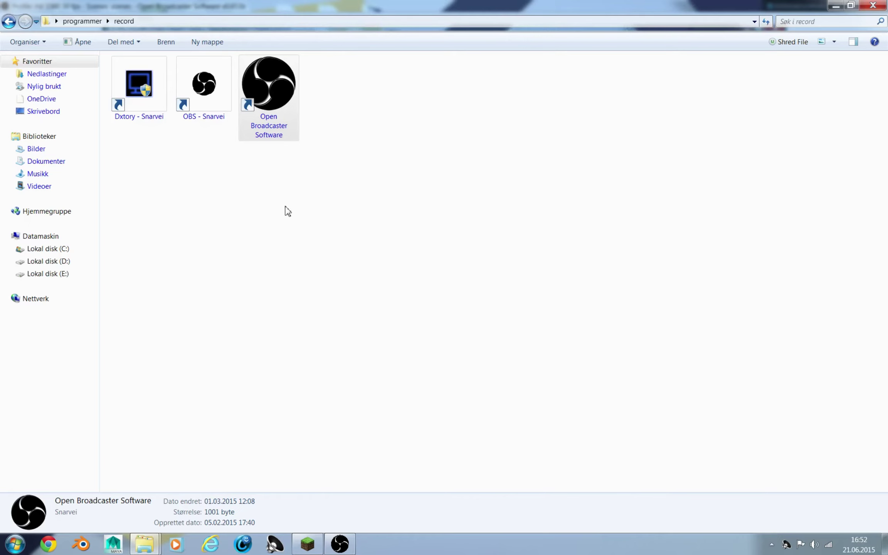
# - Run the Open Broadcaster Software shortcut with Kjør som Administrator
pyautogui.rightClick(271, 105)
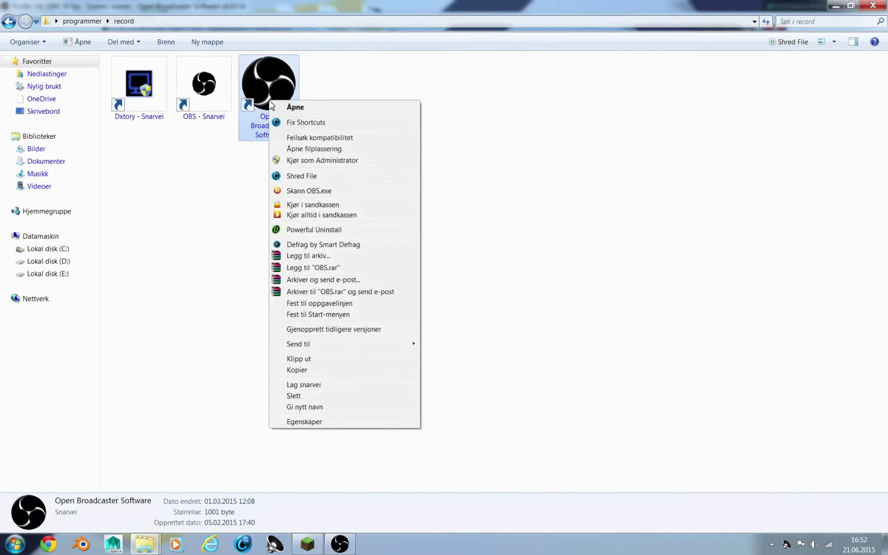
pyautogui.click(319, 161)
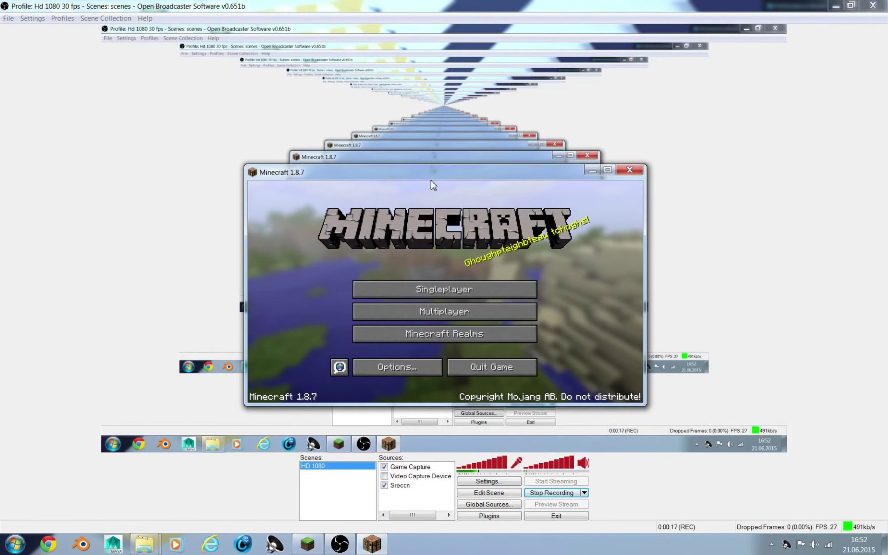
# - Move the Minecraft window further to the right of the screen
pyautogui.moveTo(425, 177); pyautogui.dragTo(602, 167)
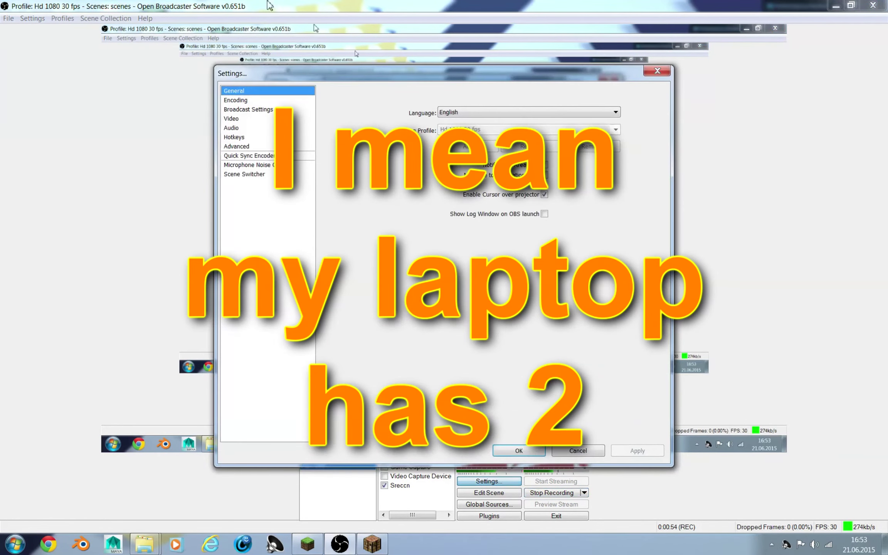
# - Look through the Encoding, Broadcast Settings and General pages of OBS Settings
pyautogui.click(248, 101)
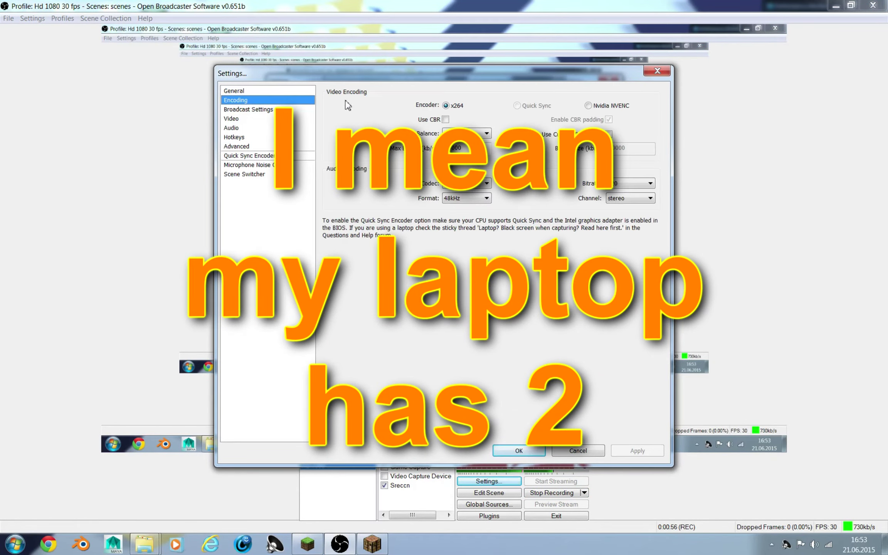
pyautogui.click(249, 109)
pyautogui.click(453, 101)
pyautogui.click(249, 102)
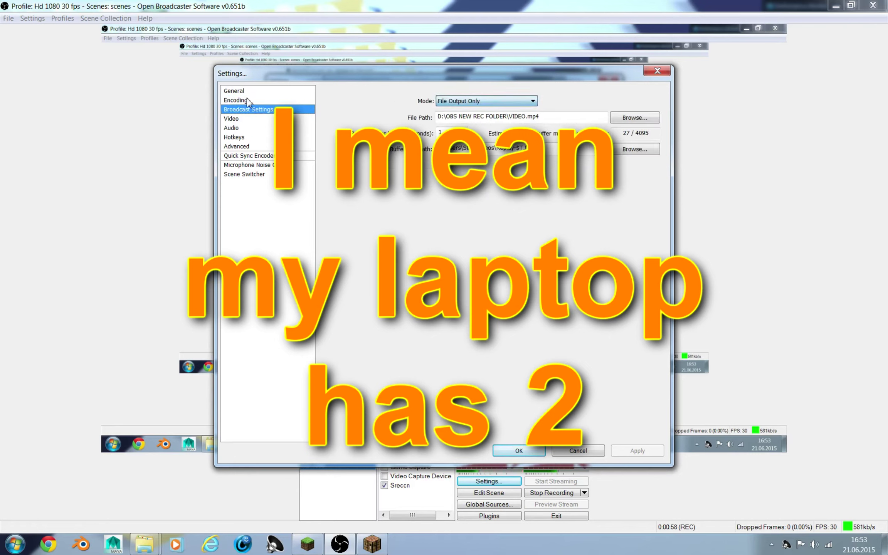
pyautogui.click(247, 101)
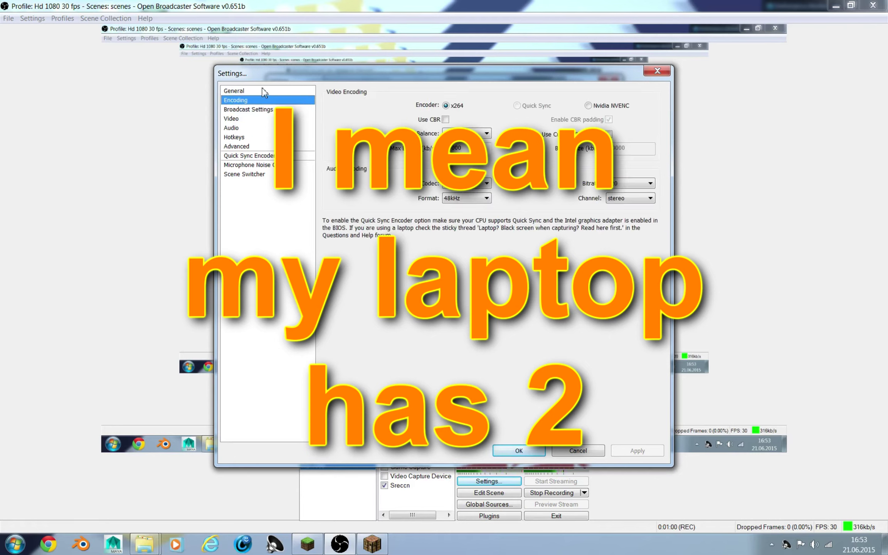
pyautogui.click(247, 91)
pyautogui.click(244, 101)
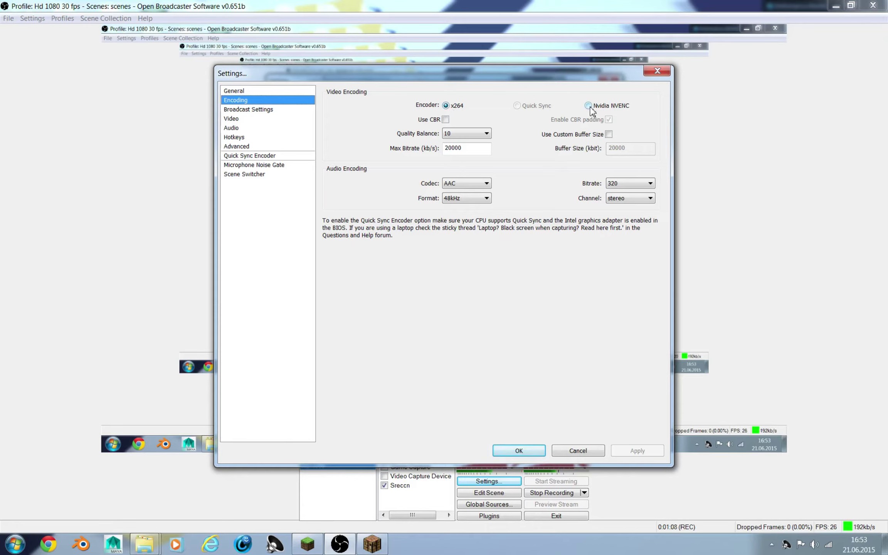
pyautogui.click(258, 111)
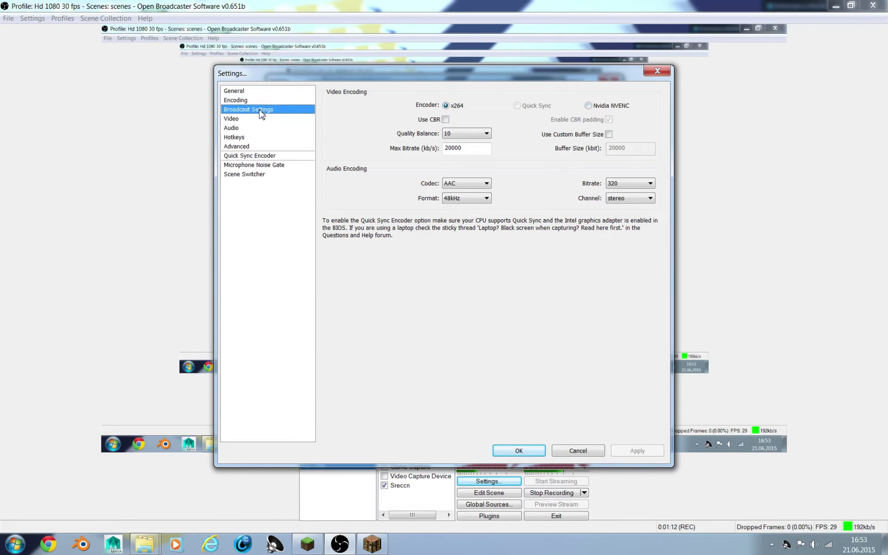
# - Set the Video page's Video Adapter to NVIDIA GeForce GTX 980
pyautogui.click(254, 119)
pyautogui.click(506, 101)
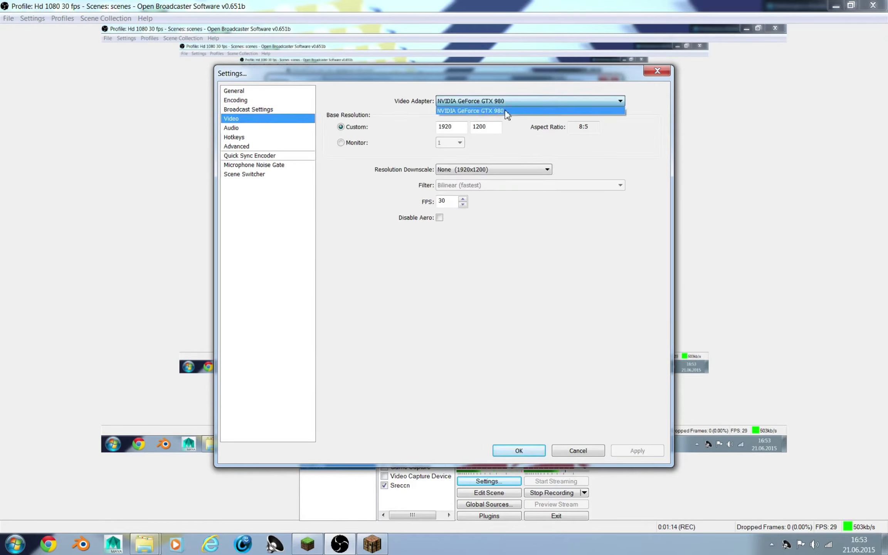
pyautogui.click(506, 117)
pyautogui.click(504, 101)
pyautogui.click(504, 103)
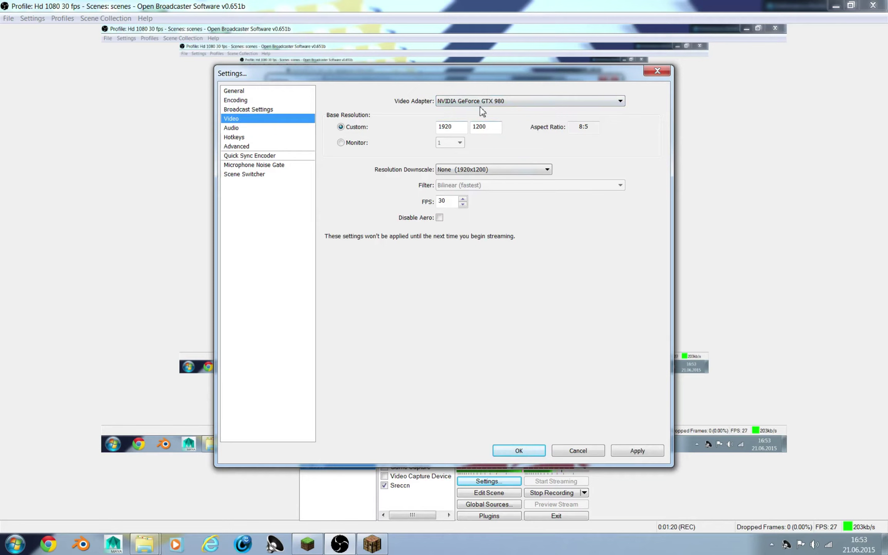
pyautogui.click(496, 103)
pyautogui.click(510, 112)
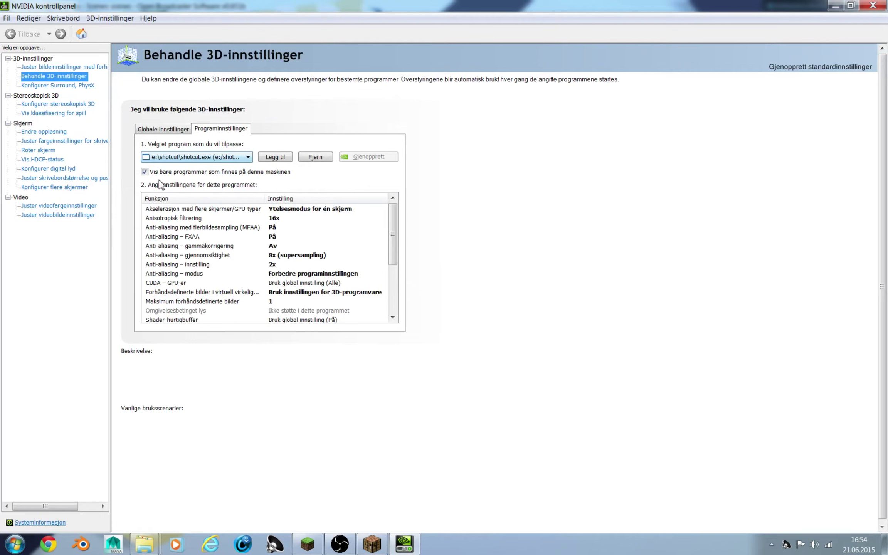
# - Remove the e:\ and d:\ shotcut.exe entries with Fjern, confirming each with Ja
pyautogui.click(219, 158)
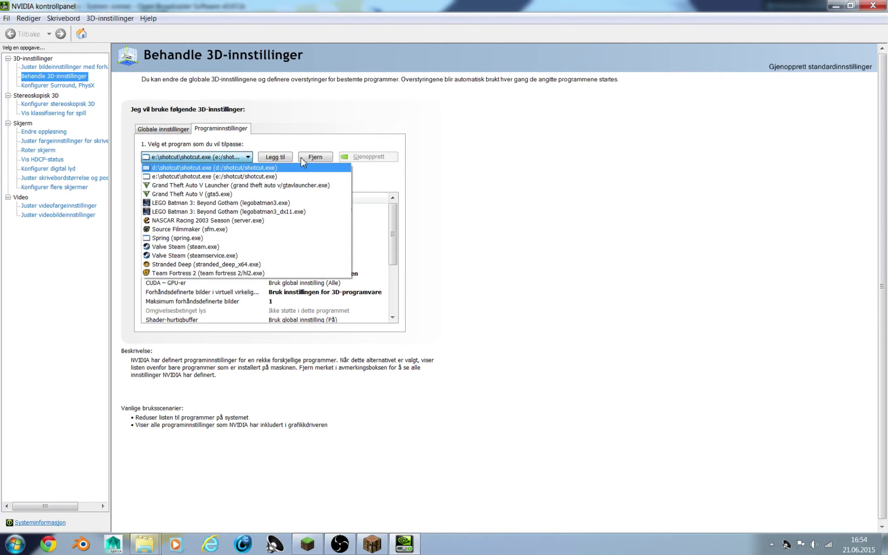
pyautogui.click(230, 176)
pyautogui.click(315, 157)
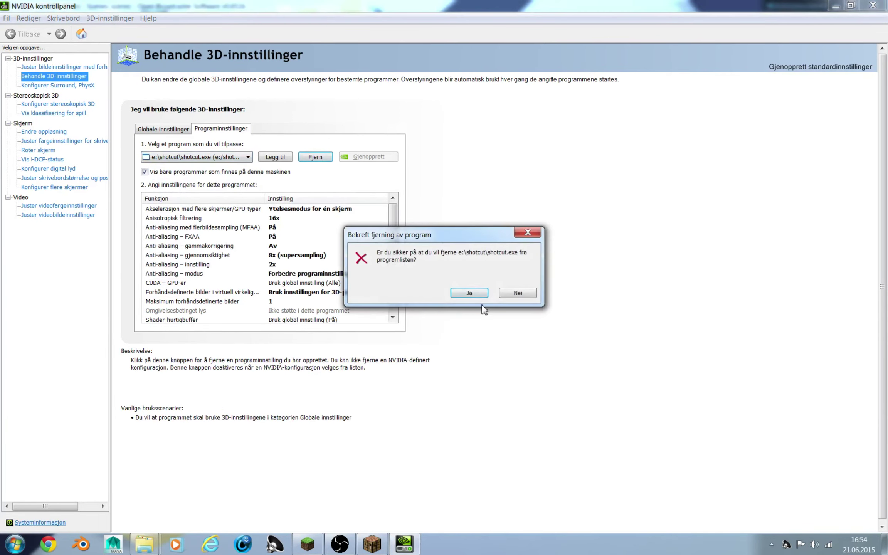
pyautogui.click(479, 293)
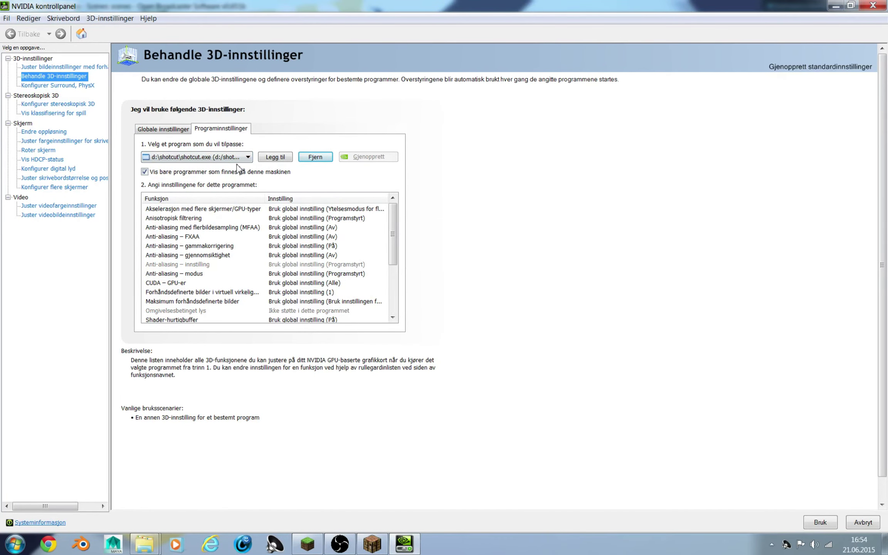
pyautogui.click(319, 160)
pyautogui.click(469, 293)
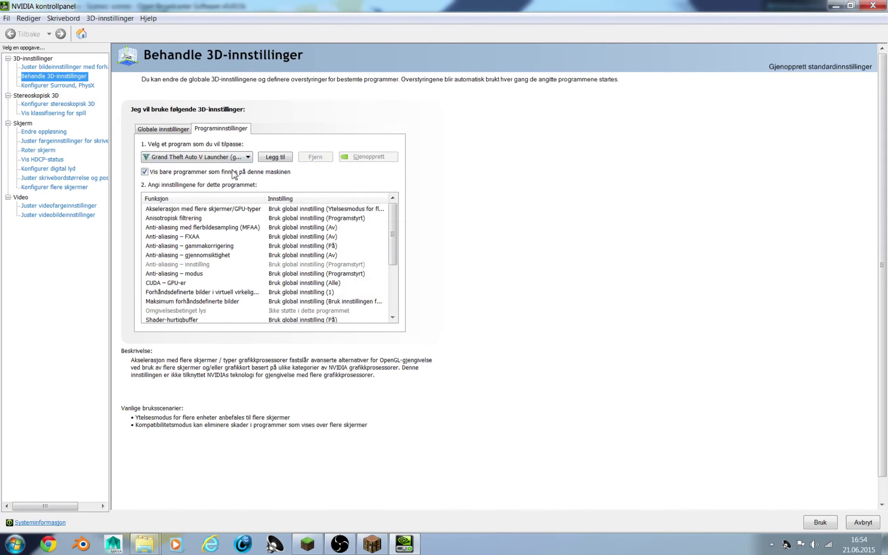
pyautogui.click(202, 162)
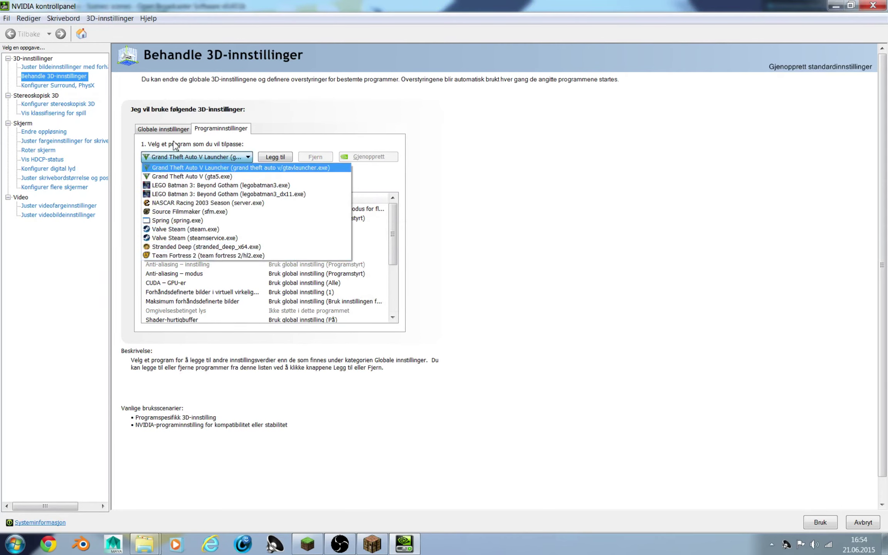
# - Switch to Programinnstillinger and start adding a program with Legg til
pyautogui.click(174, 128)
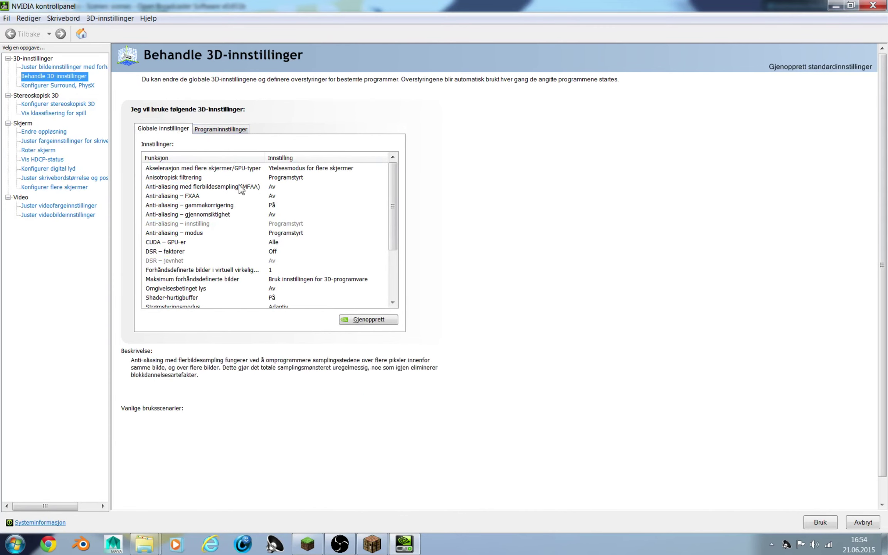
pyautogui.click(222, 132)
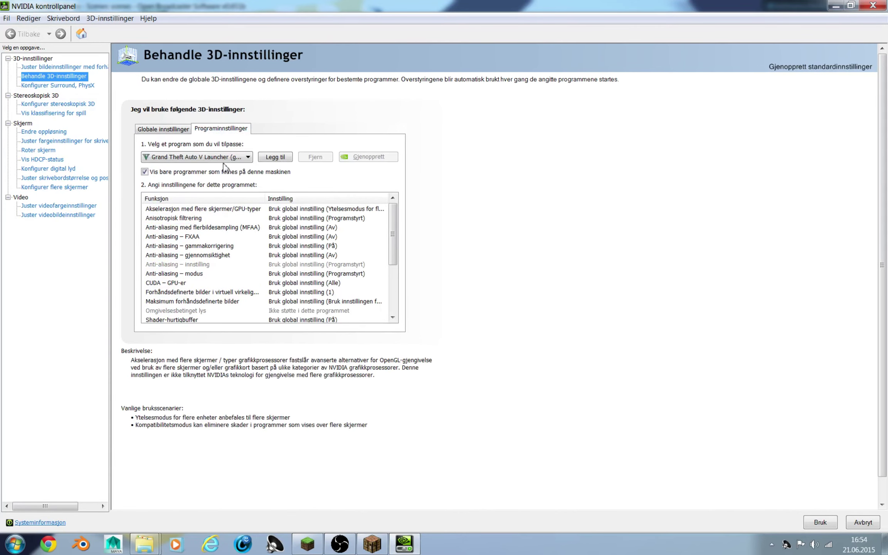
pyautogui.click(274, 158)
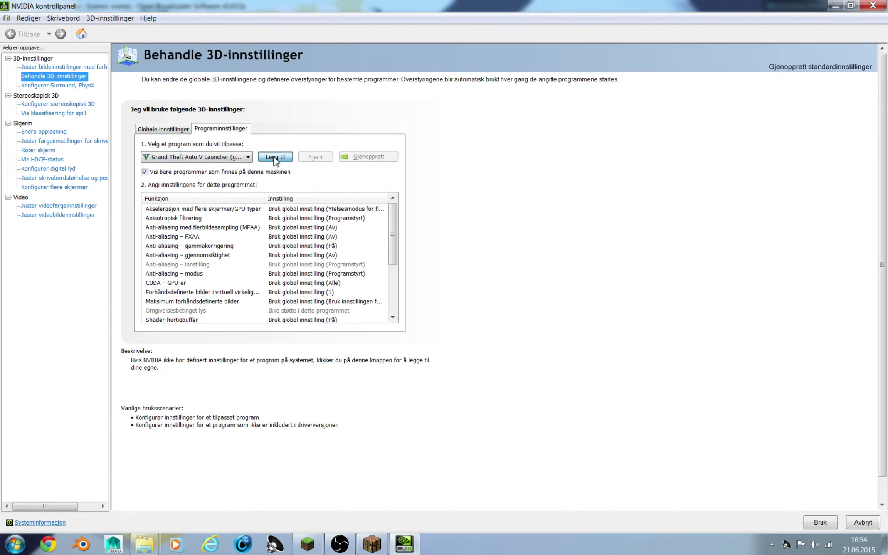
pyautogui.click(374, 162)
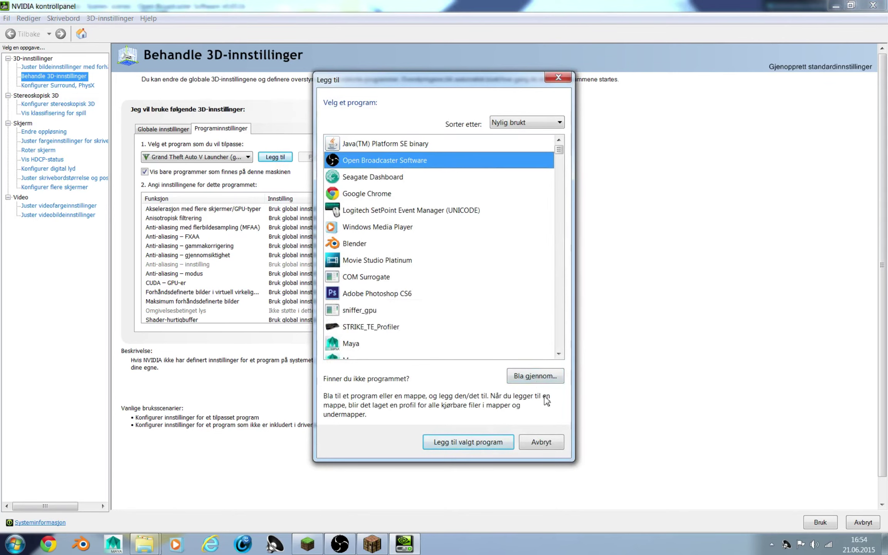
# - Browse to C:\Programfiler\OBS and add OBS.exe as the customised program
pyautogui.click(533, 377)
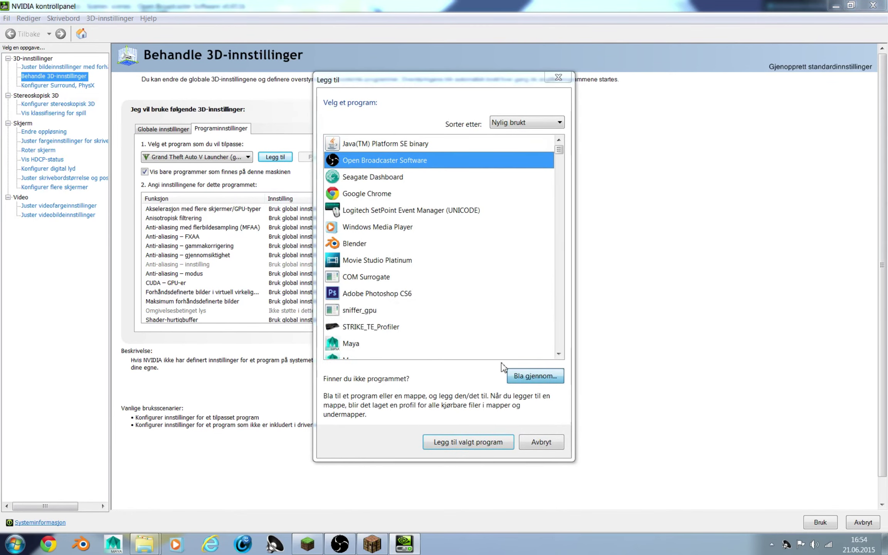
pyautogui.moveTo(438, 126); pyautogui.dragTo(398, 106)
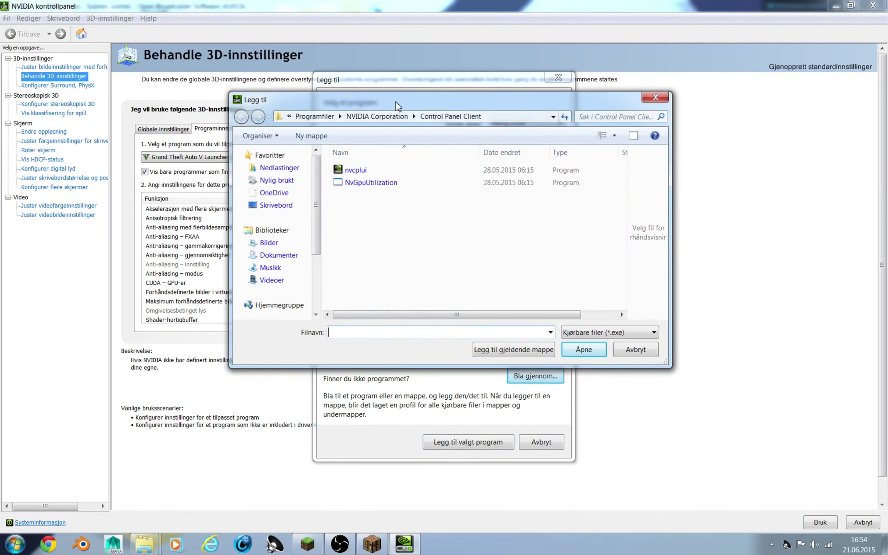
pyautogui.moveTo(316, 232); pyautogui.dragTo(316, 287)
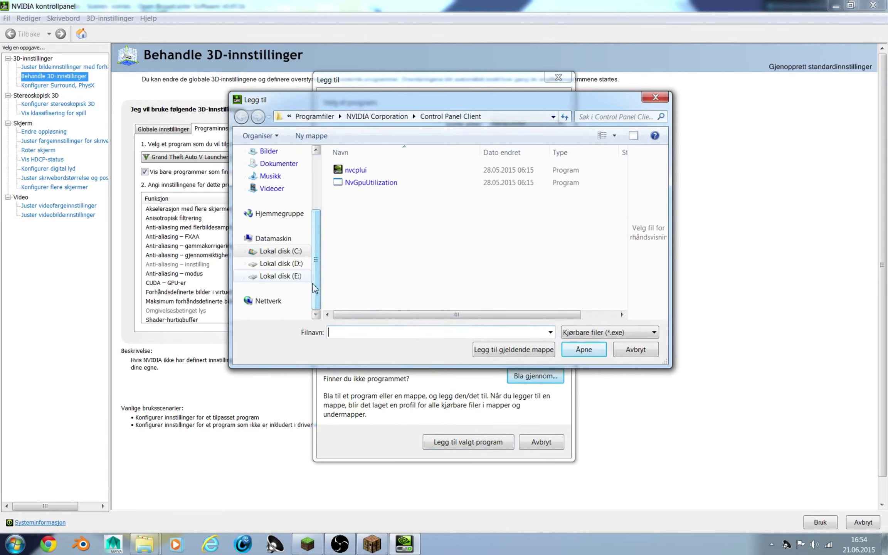
pyautogui.click(292, 251)
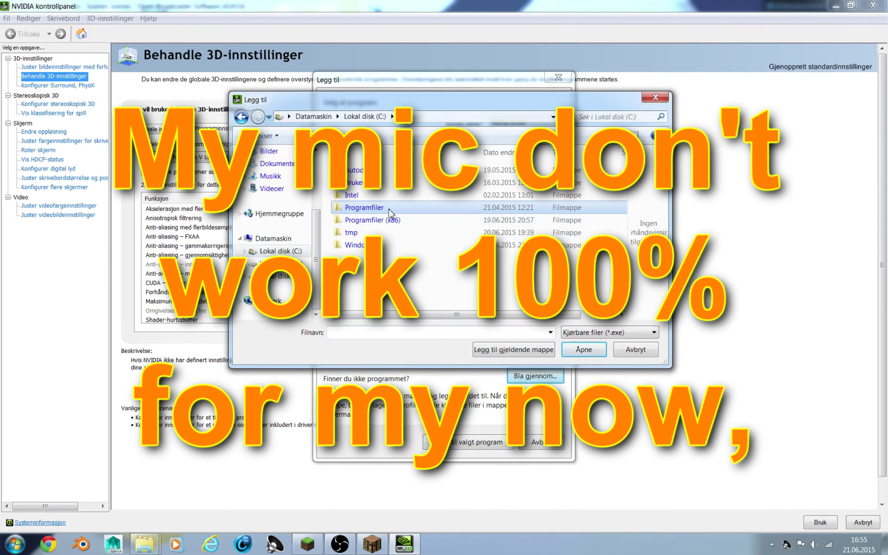
pyautogui.doubleClick(388, 209)
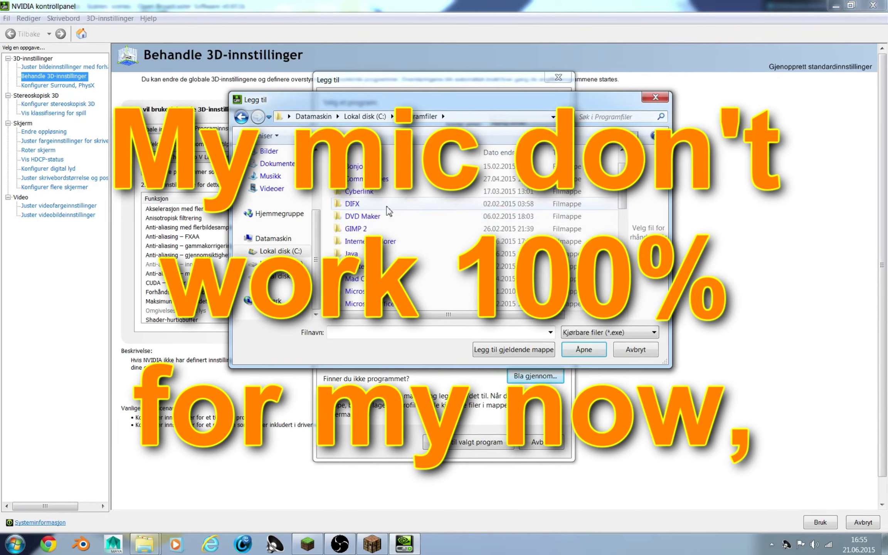
pyautogui.scroll(-6, 386, 209)
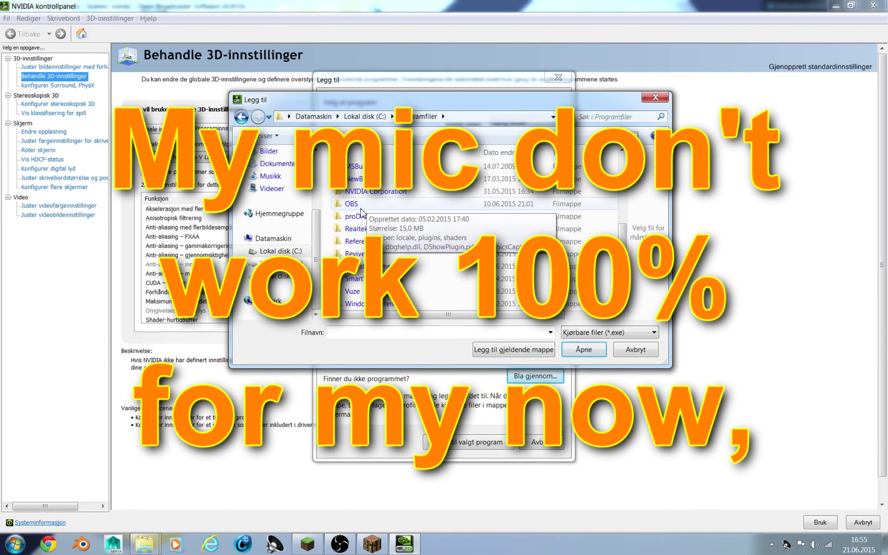
pyautogui.doubleClick(355, 166)
pyautogui.click(364, 208)
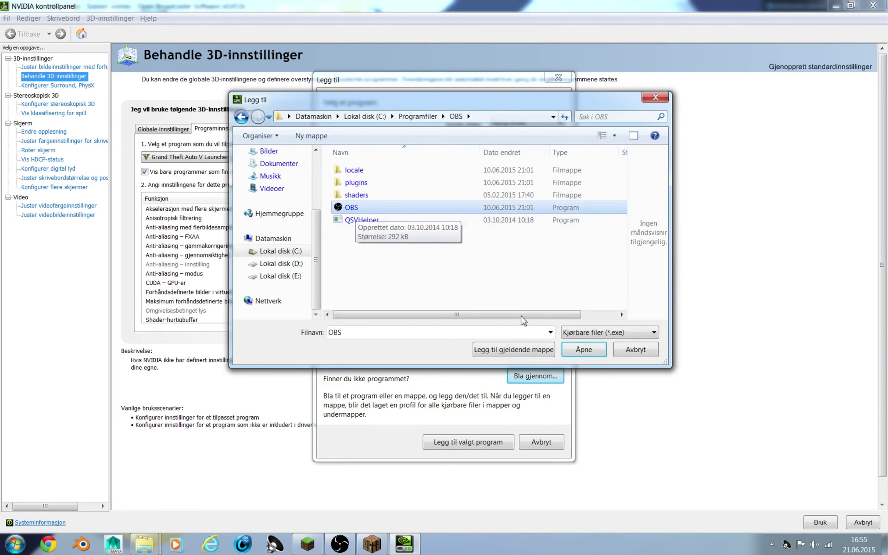
pyautogui.click(582, 351)
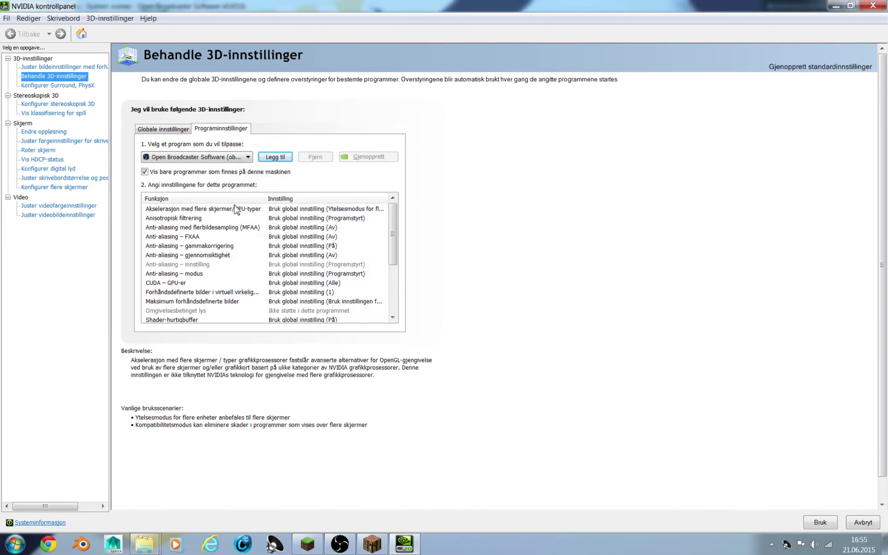
# - Scroll through the 3D settings list for OBS
pyautogui.scroll(-2, 392, 234)
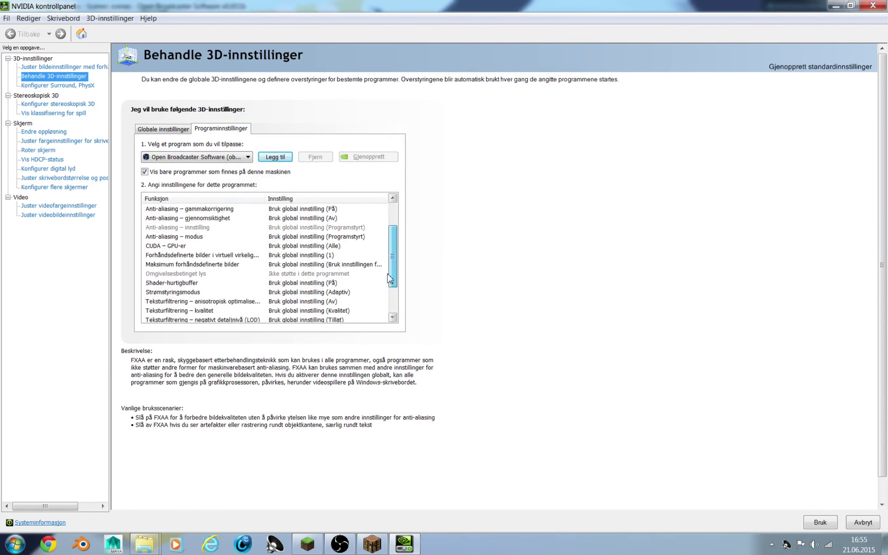
pyautogui.scroll(2, 392, 234)
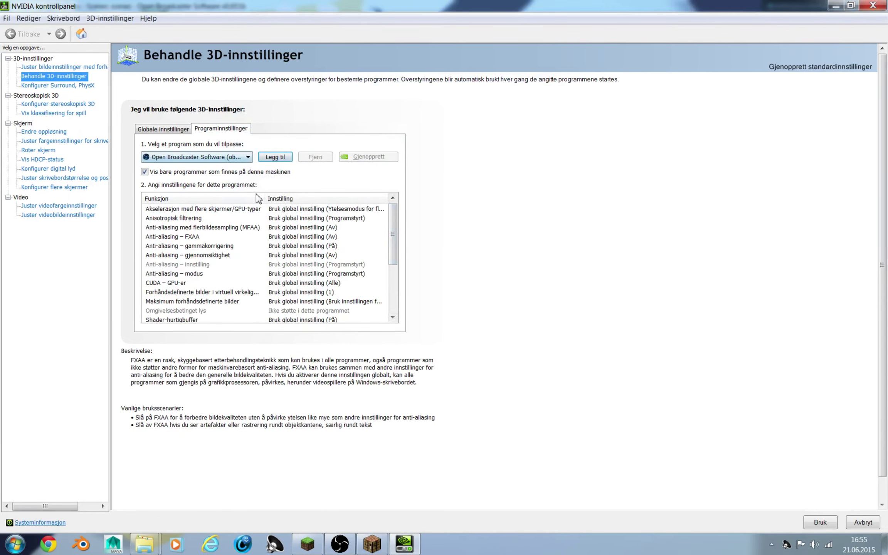
pyautogui.scroll(-3, 392, 231)
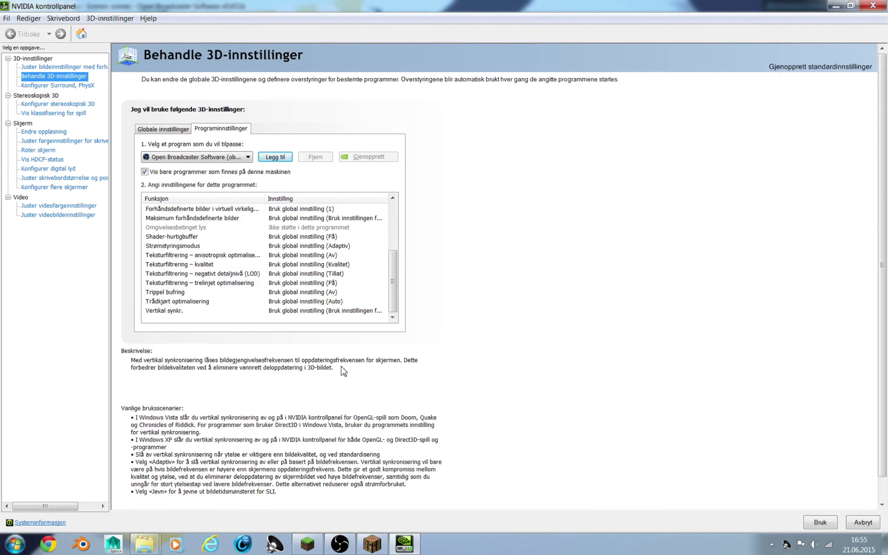
# - Close Minecraft with Alt+F4, then close NVIDIA Control Panel
pyautogui.click(376, 545)
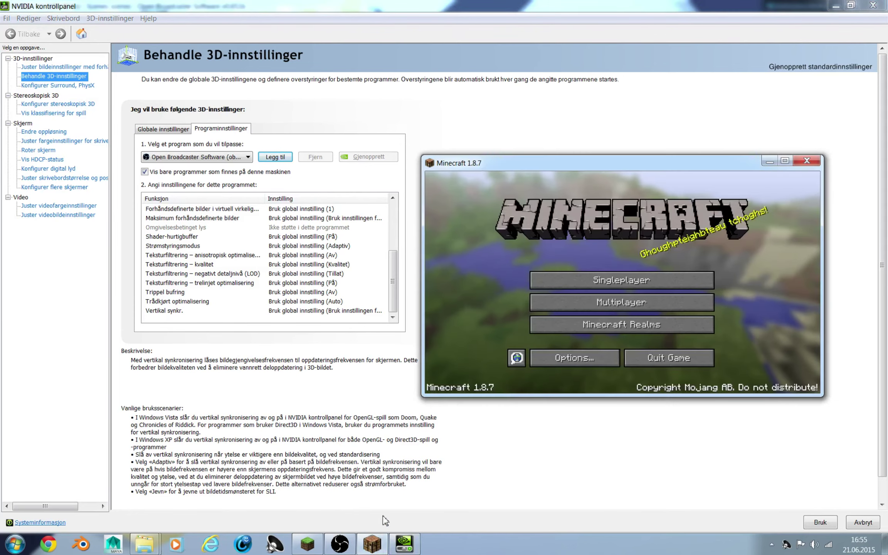
pyautogui.hotkey('alt', 'F4')
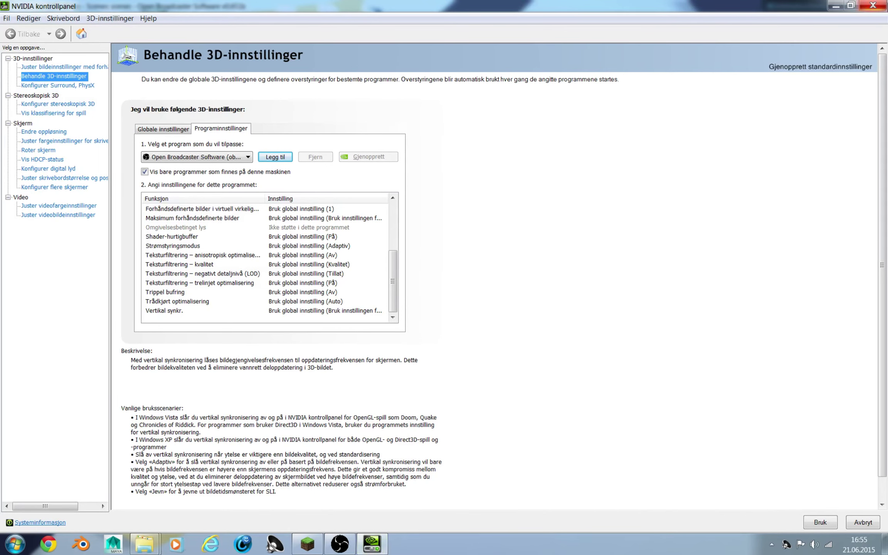
pyautogui.click(882, 4)
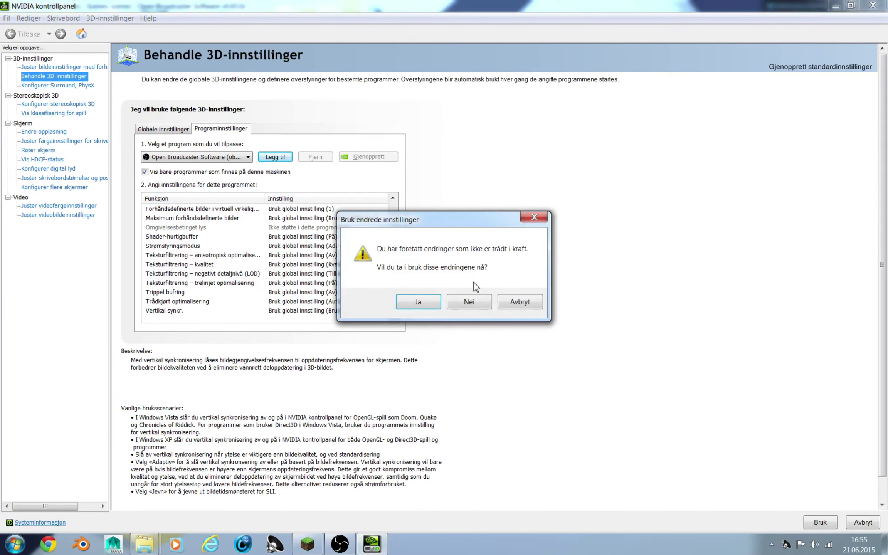